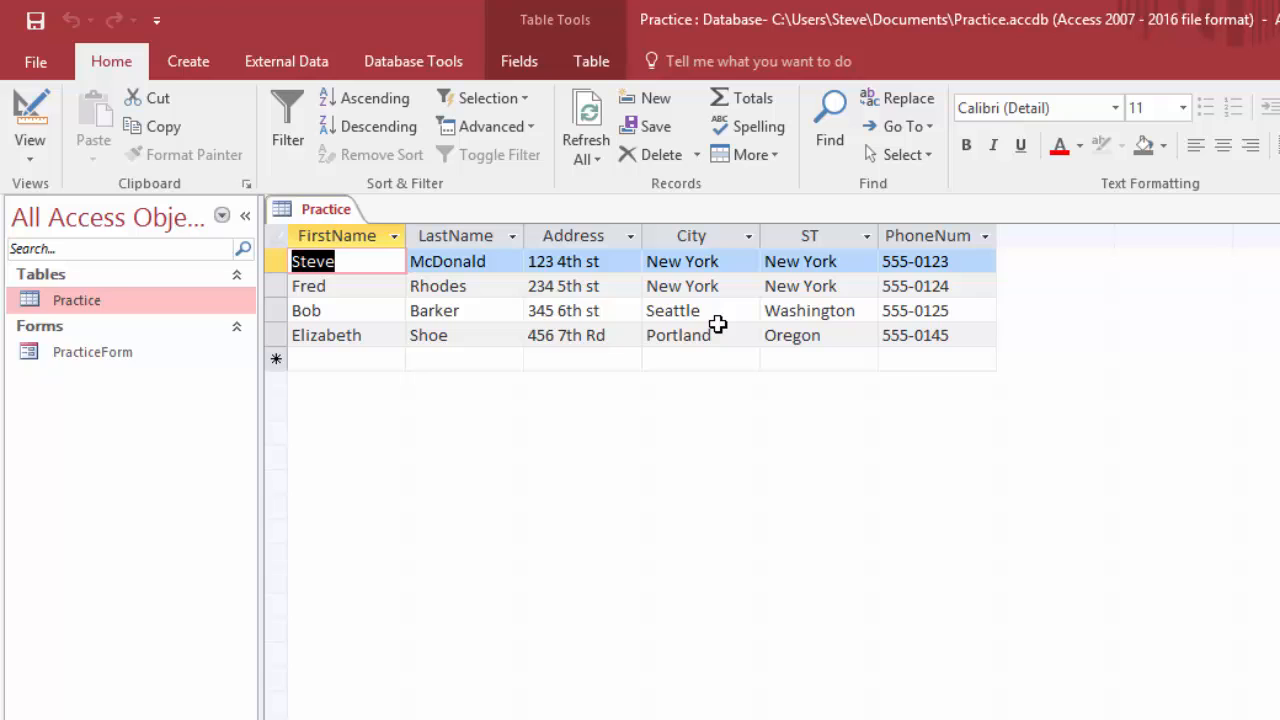
# - Start a new query with the Simple Query Wizard, using the Practice table as its source
pyautogui.click(188, 63)
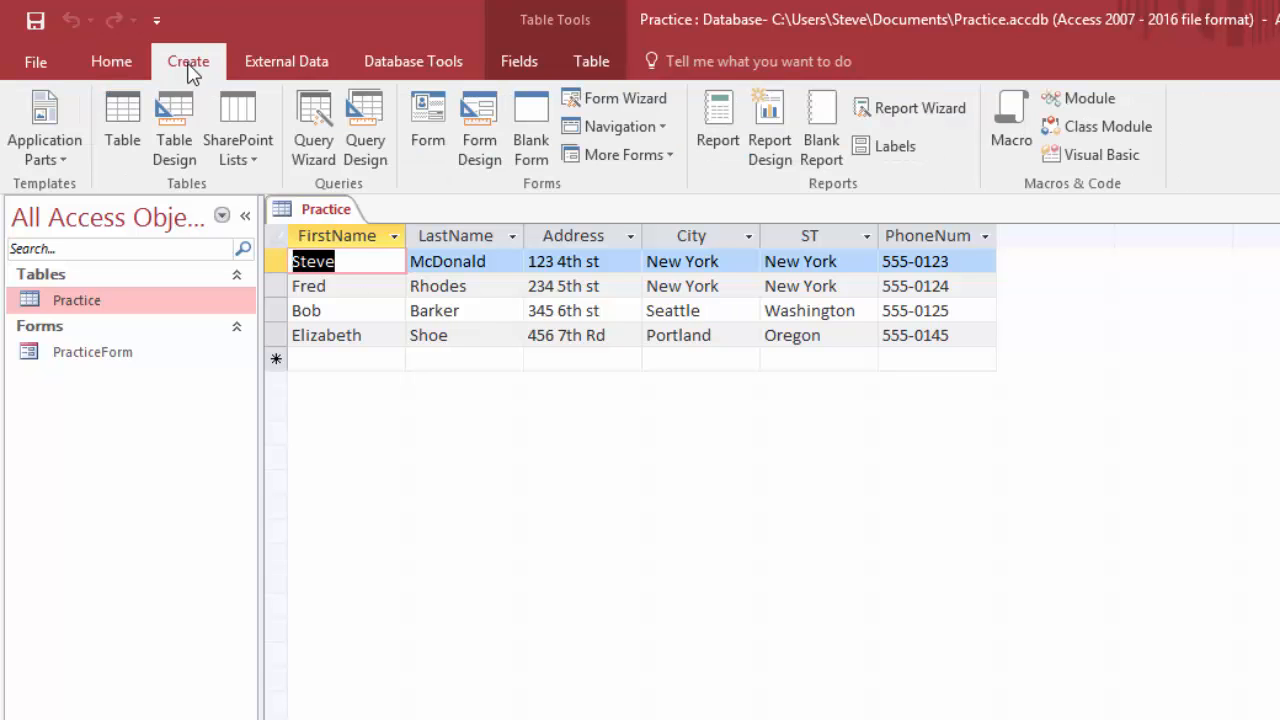
pyautogui.click(316, 120)
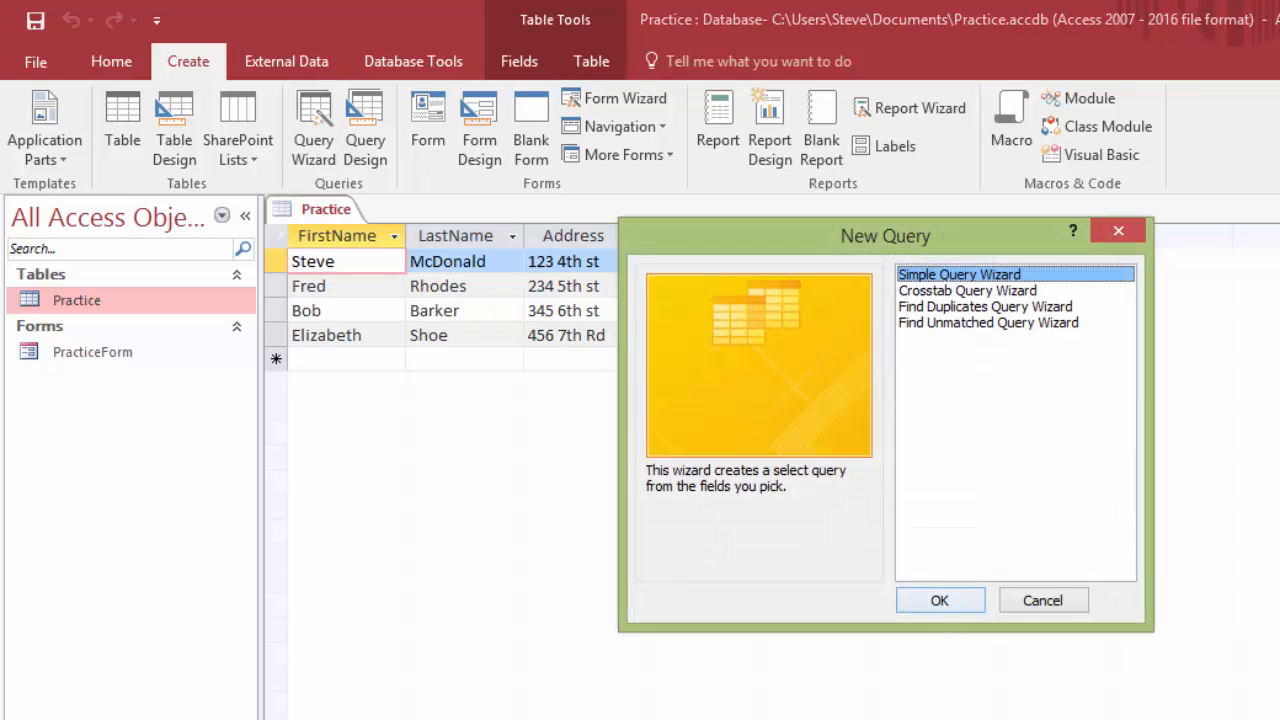
pyautogui.click(960, 602)
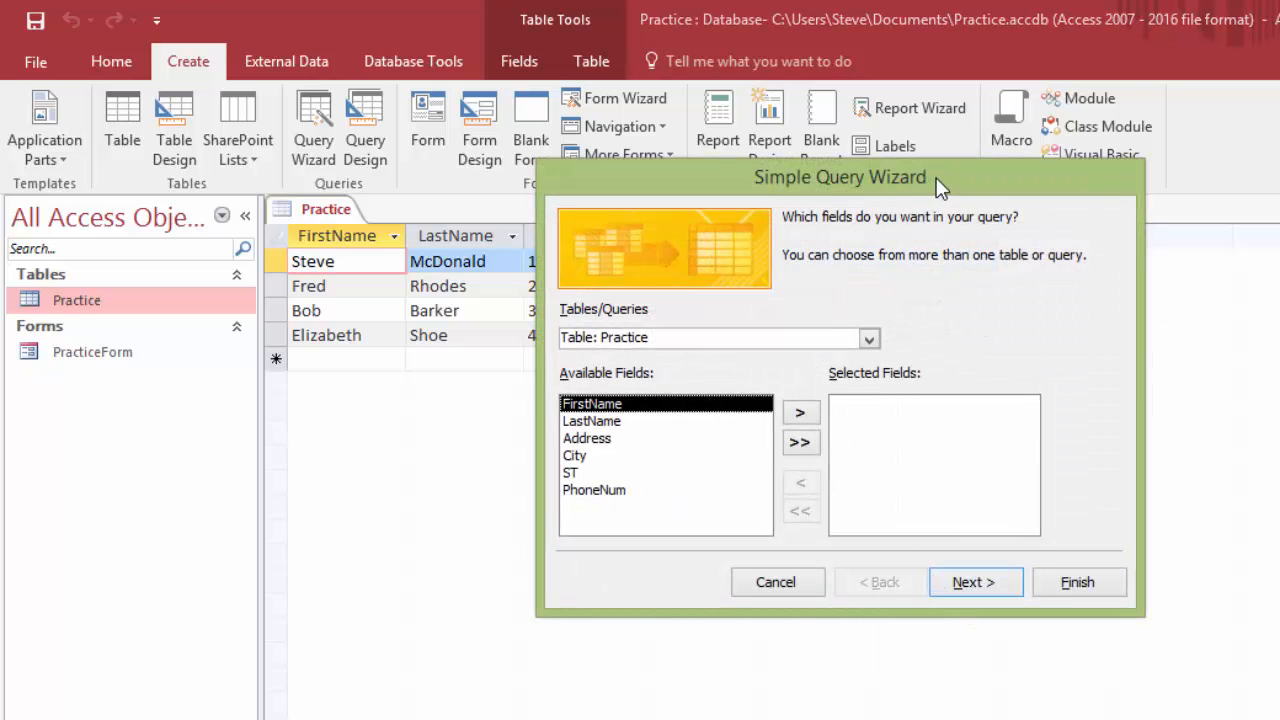
pyautogui.moveTo(940, 187); pyautogui.dragTo(833, 225)
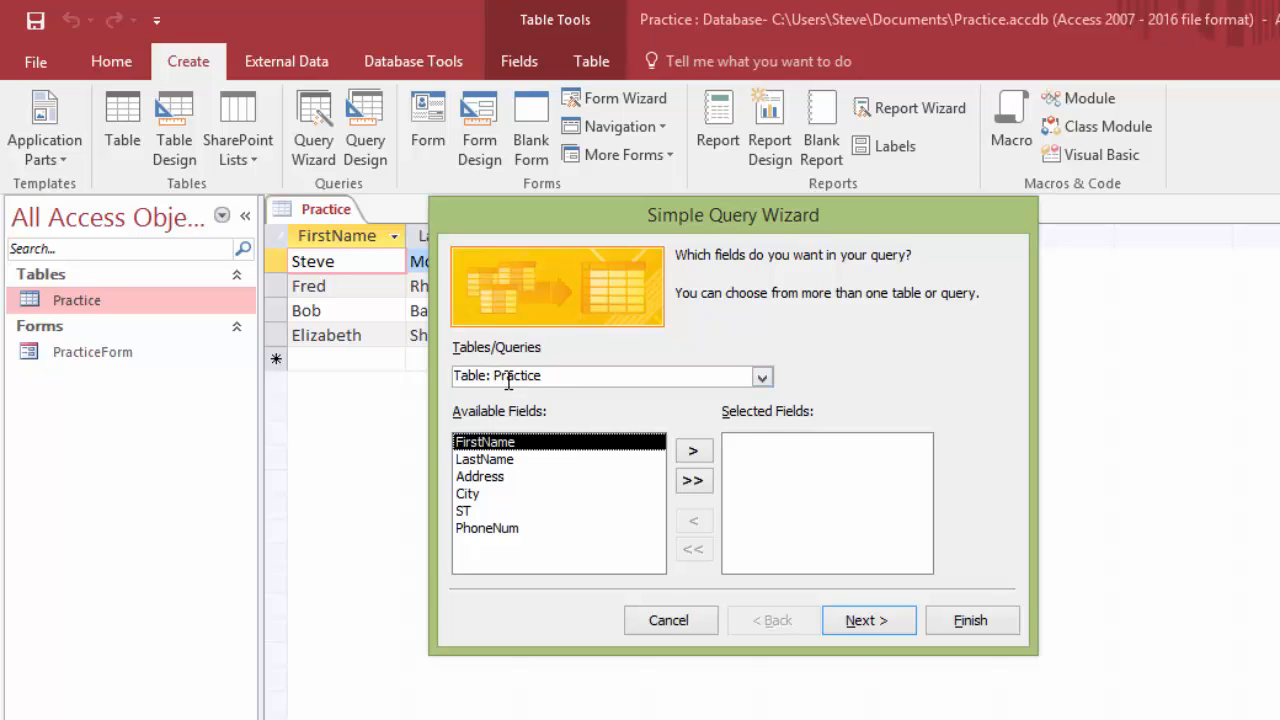
pyautogui.click(762, 377)
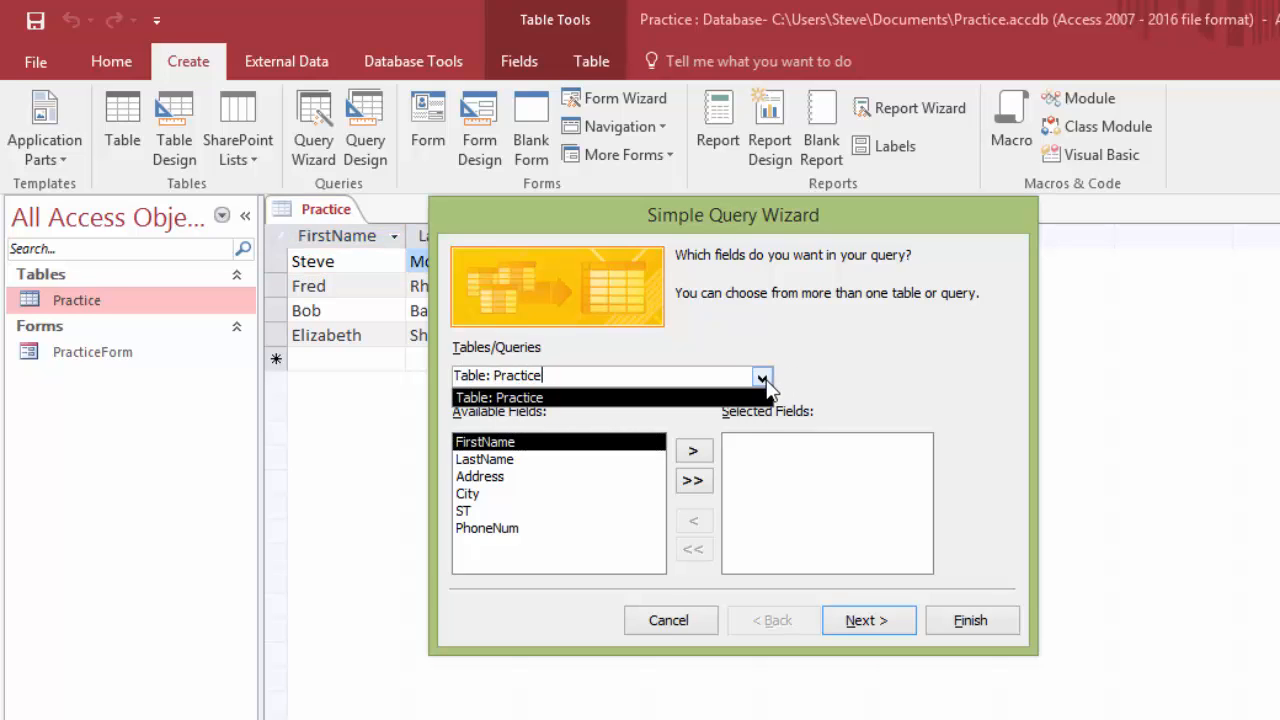
pyautogui.click(765, 379)
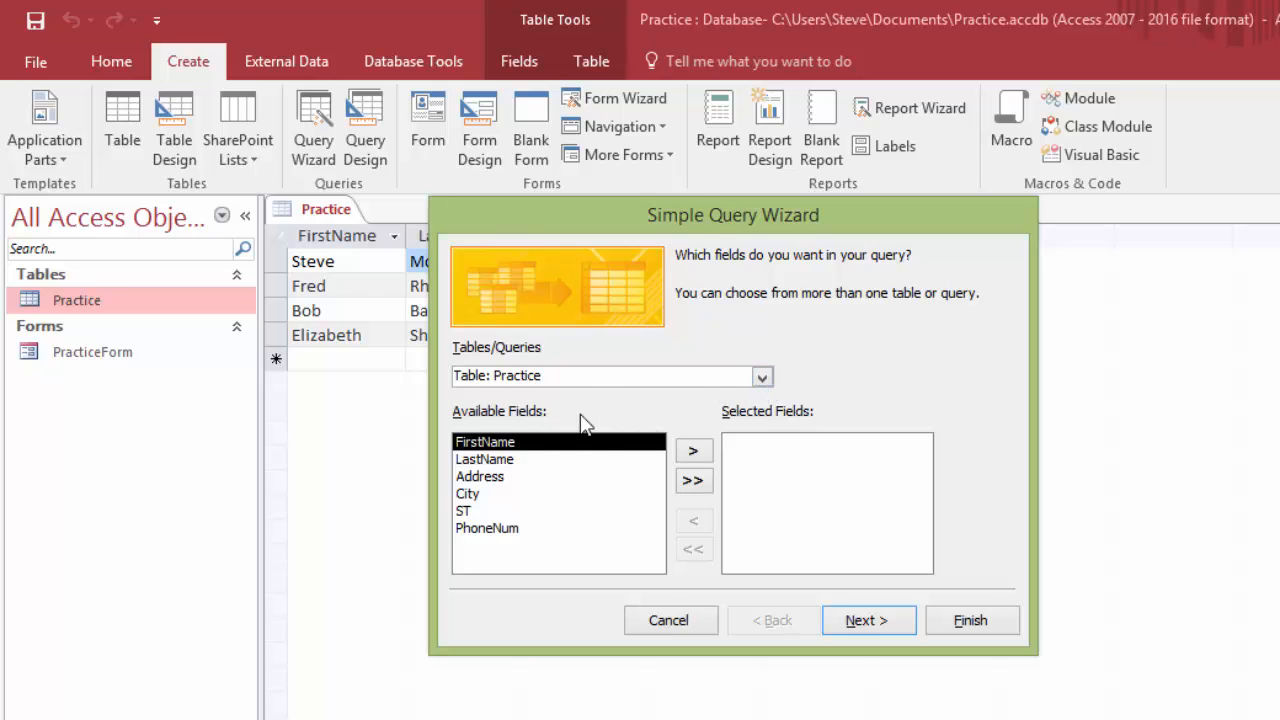
# - Add the FirstName, LastName and City fields to the query's selected fields
pyautogui.click(694, 454)
pyautogui.click(693, 455)
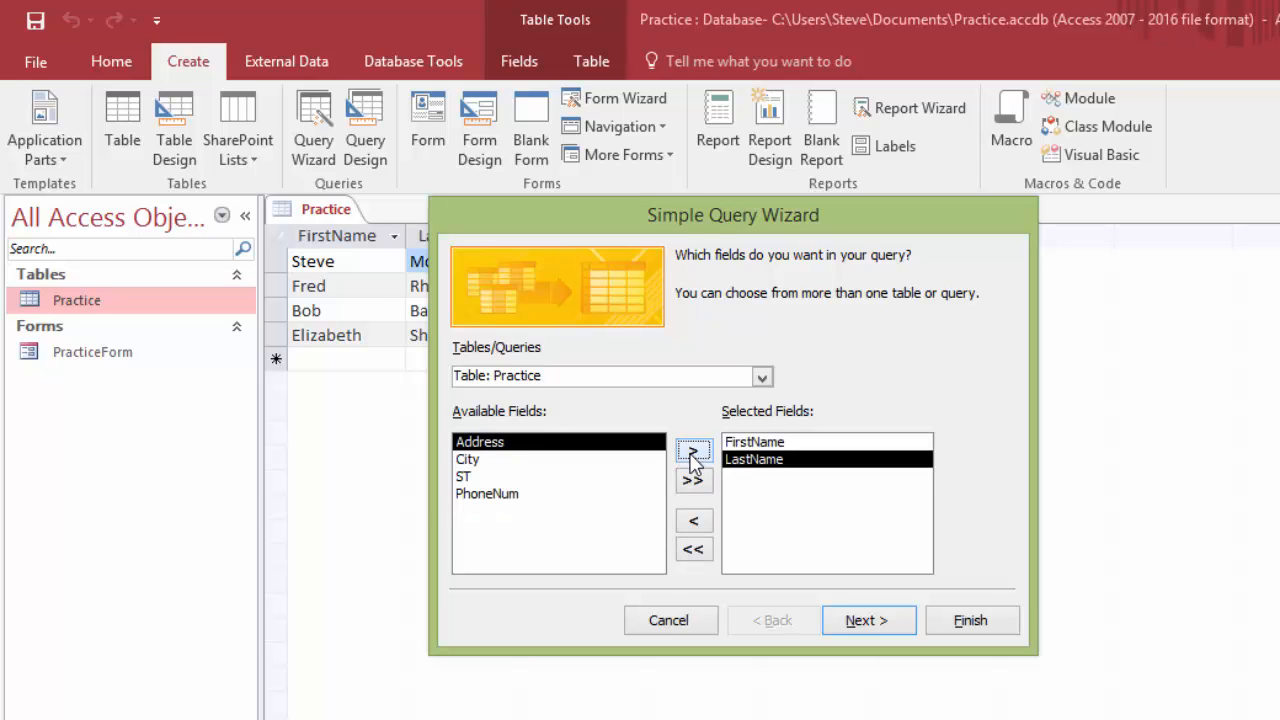
pyautogui.click(469, 461)
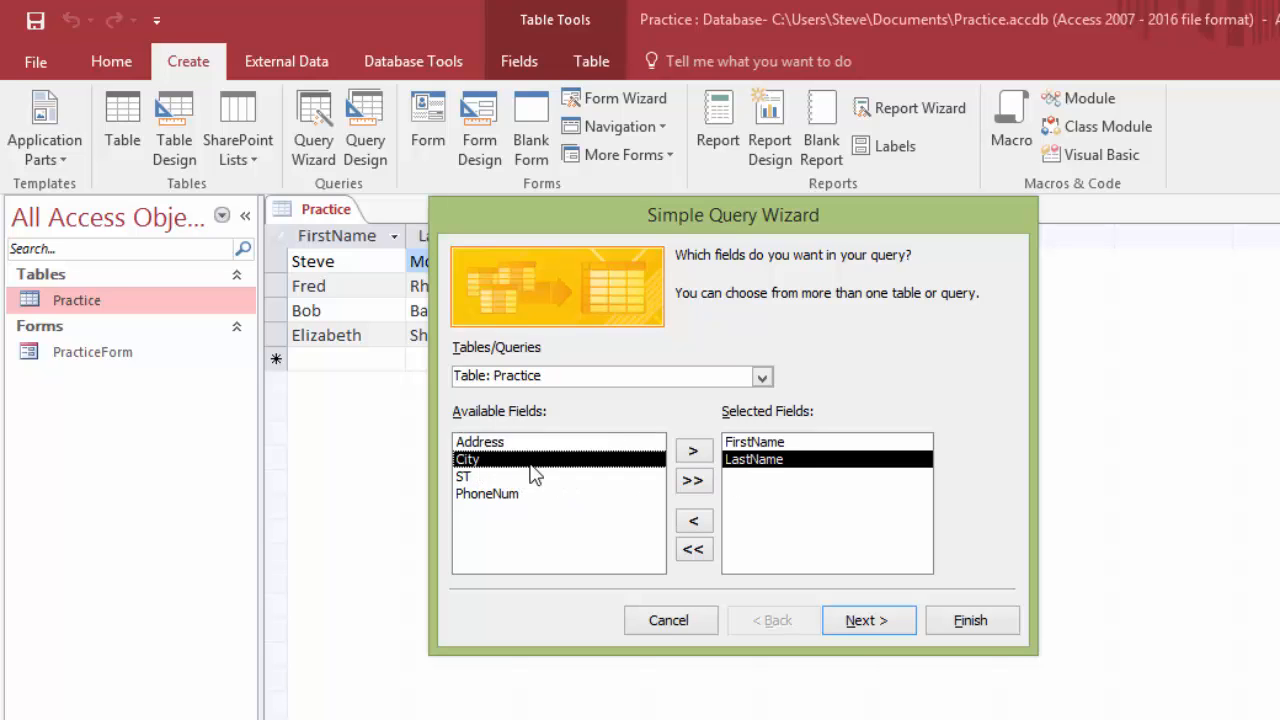
pyautogui.click(693, 451)
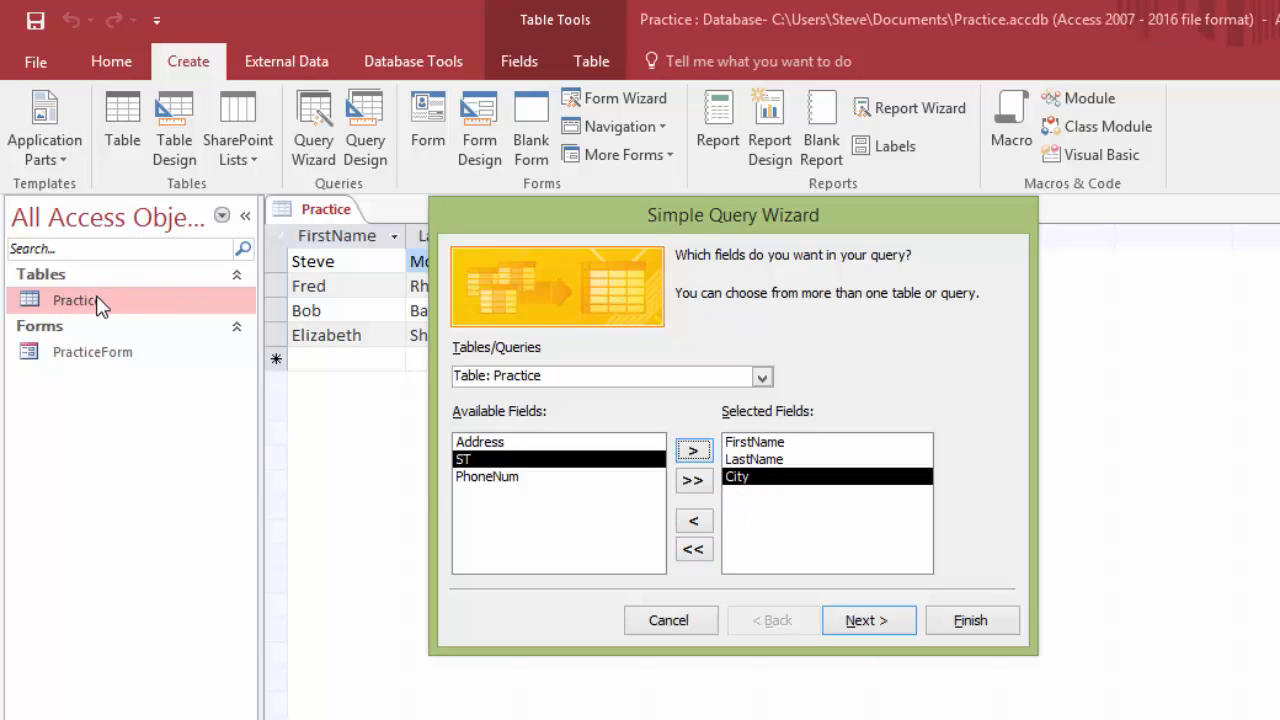
# - Title the query PracticeQuery and finish the wizard, opening the query to view its information
pyautogui.click(872, 621)
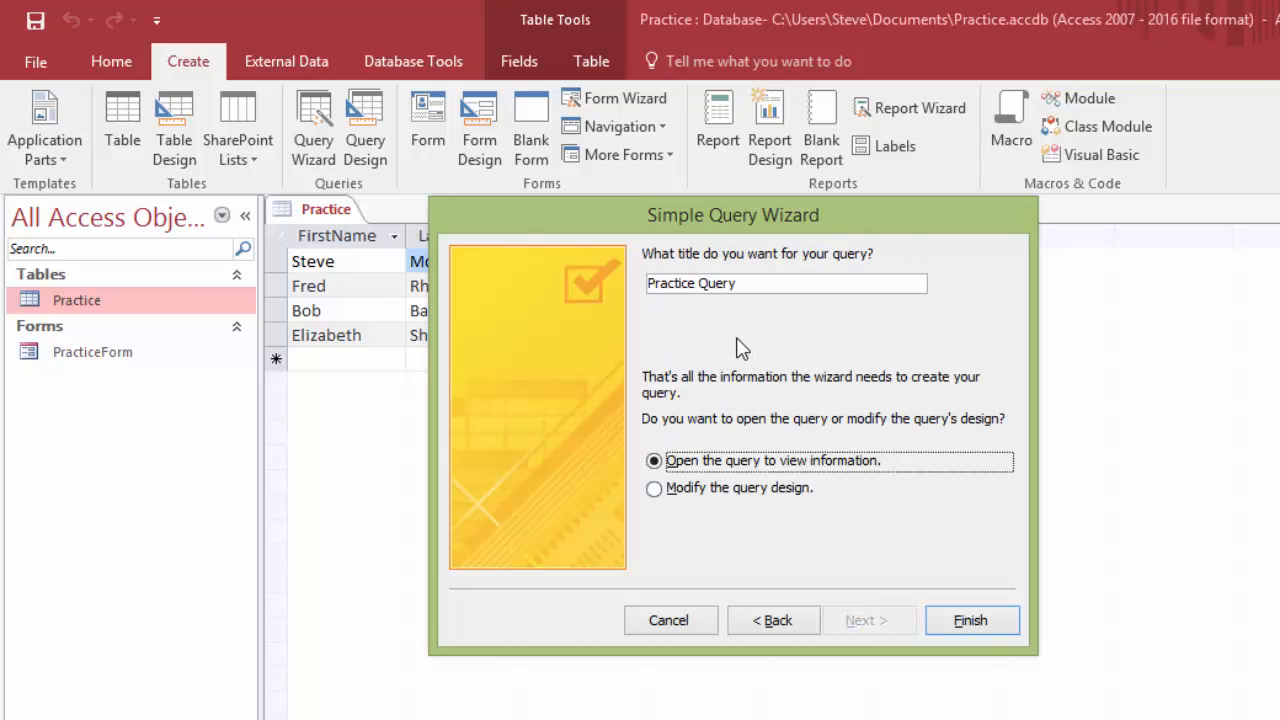
pyautogui.click(703, 284)
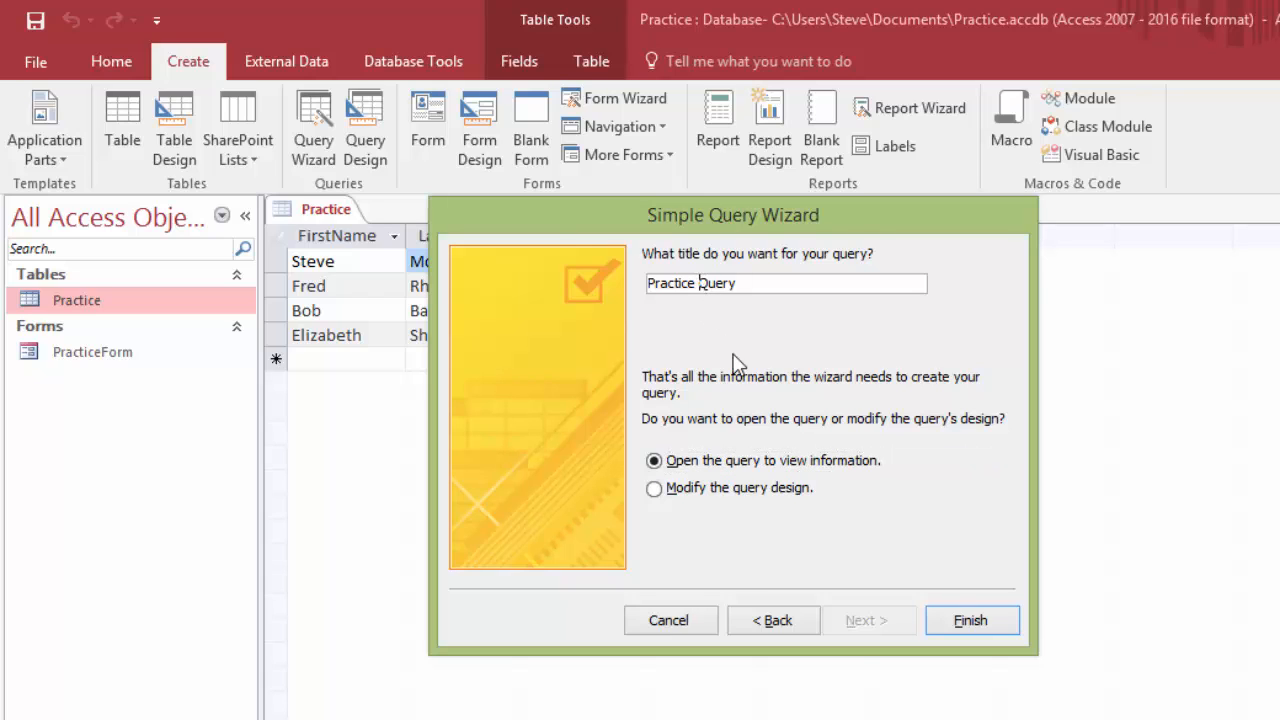
pyautogui.press('BackSpace')
pyautogui.click(996, 625)
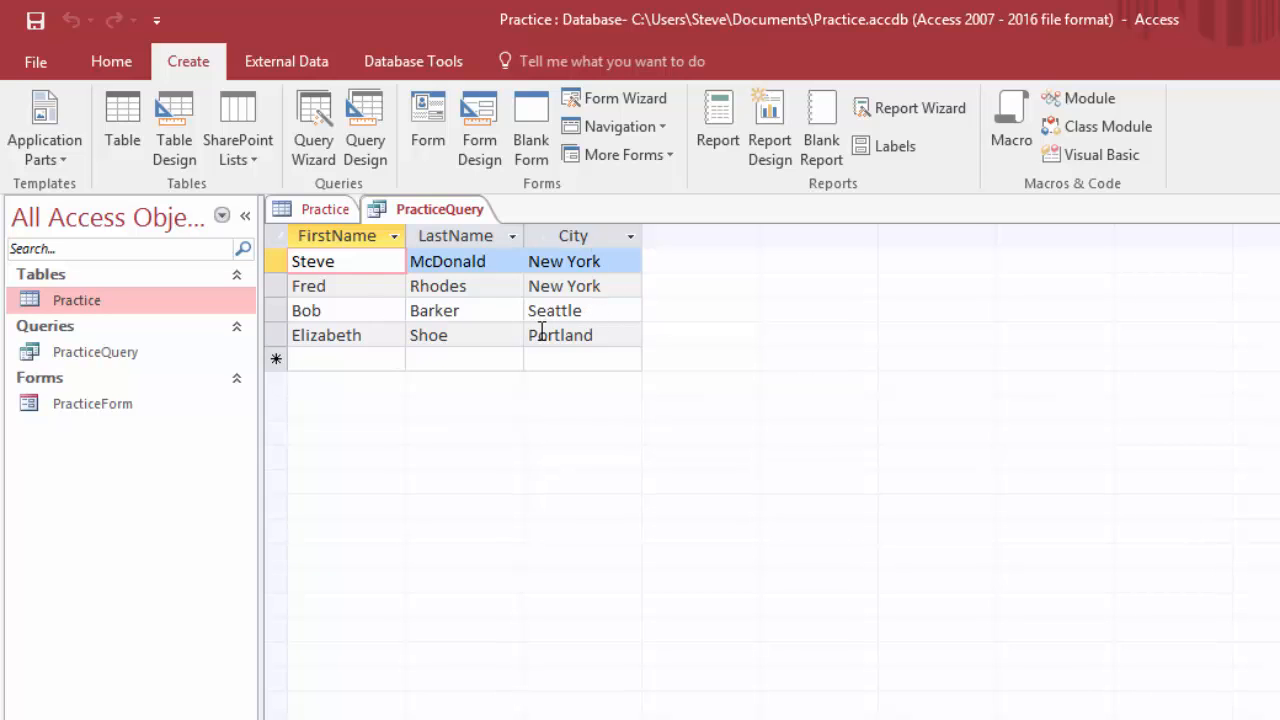
# - Switch PracticeQuery to Design View and set the City field's criteria to seattle
pyautogui.click(106, 59)
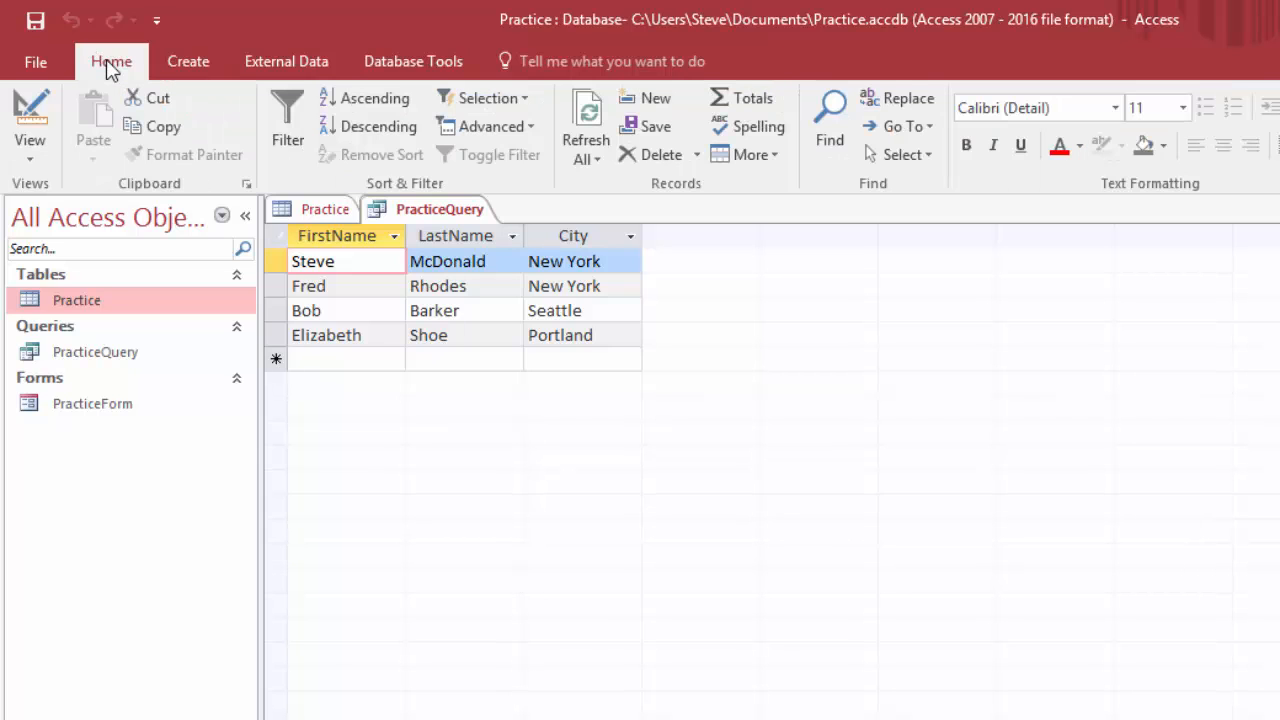
pyautogui.click(31, 118)
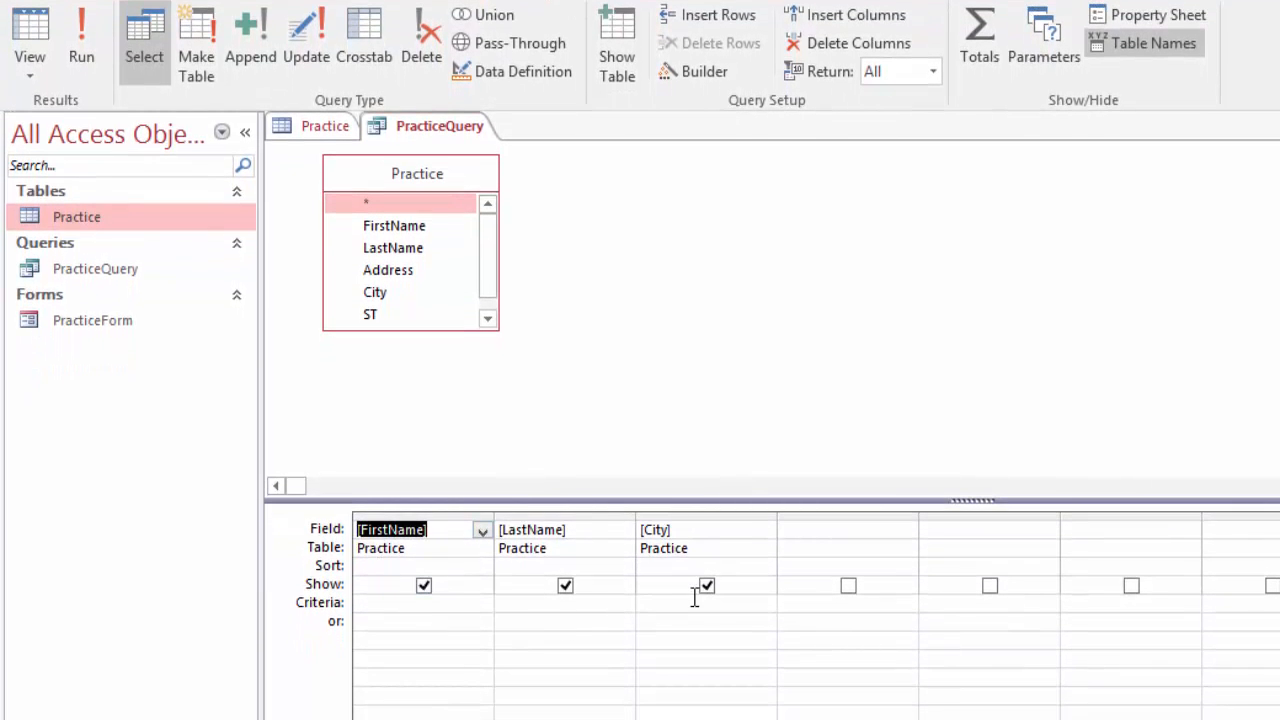
pyautogui.click(415, 547)
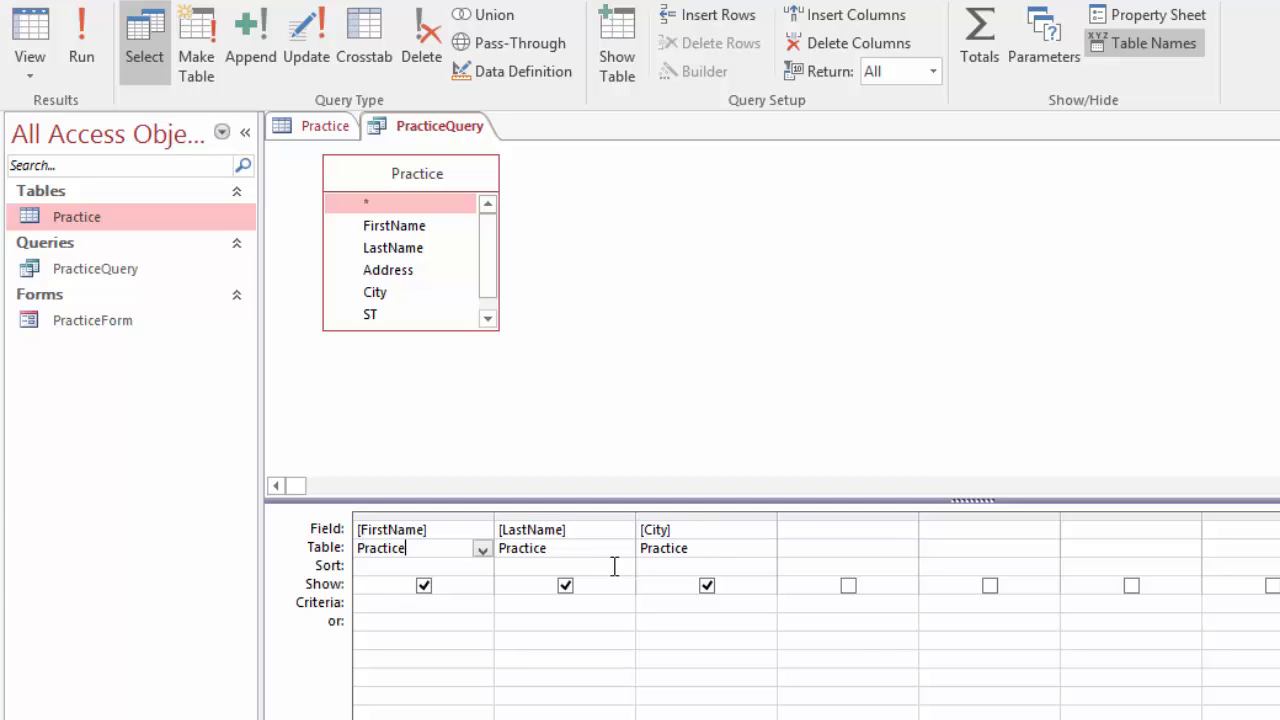
pyautogui.click(686, 604)
pyautogui.write('sea')
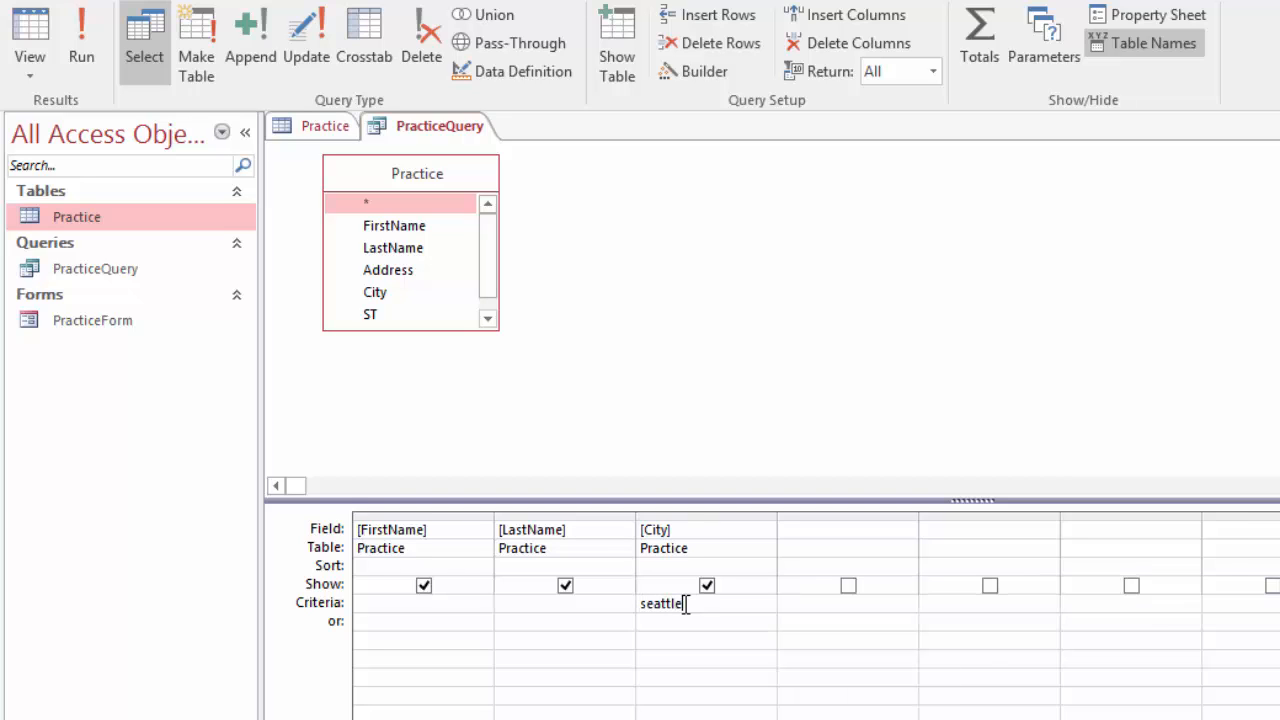
pyautogui.write('ttle')
pyautogui.press('Return')
# - Run the query with the City field hidden and compare its result with the Practice table
pyautogui.click(707, 586)
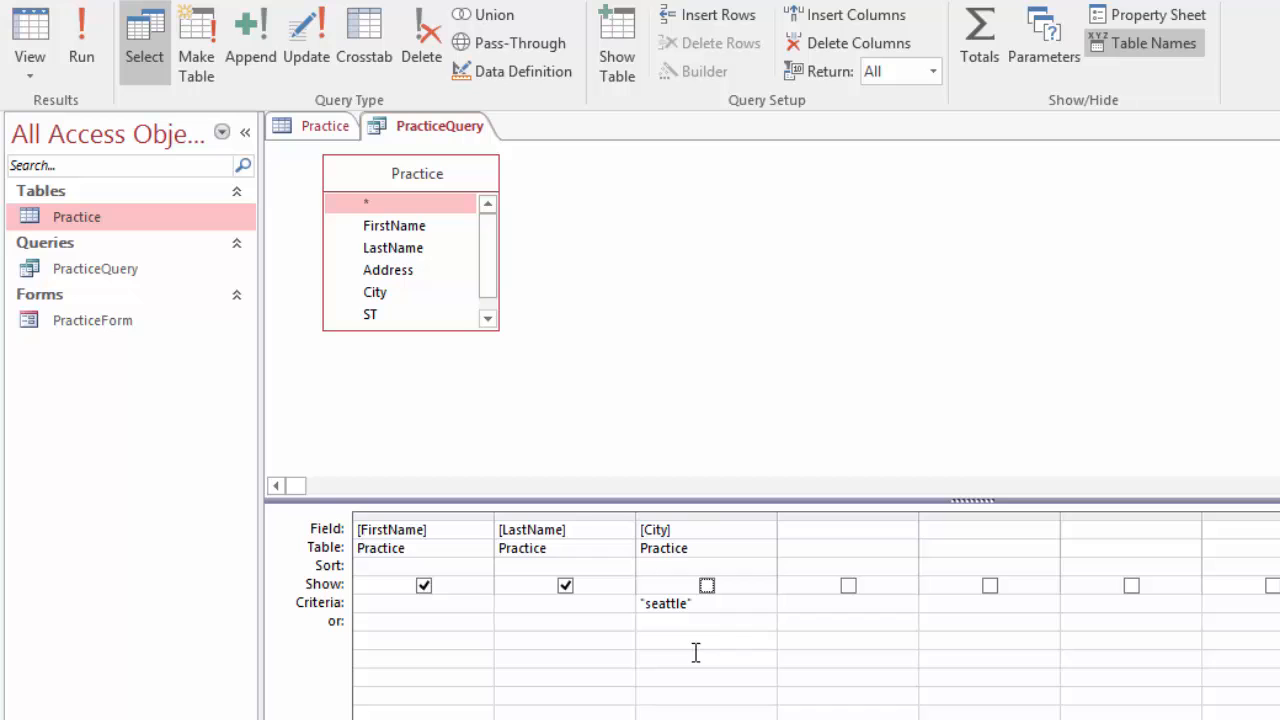
pyautogui.click(80, 37)
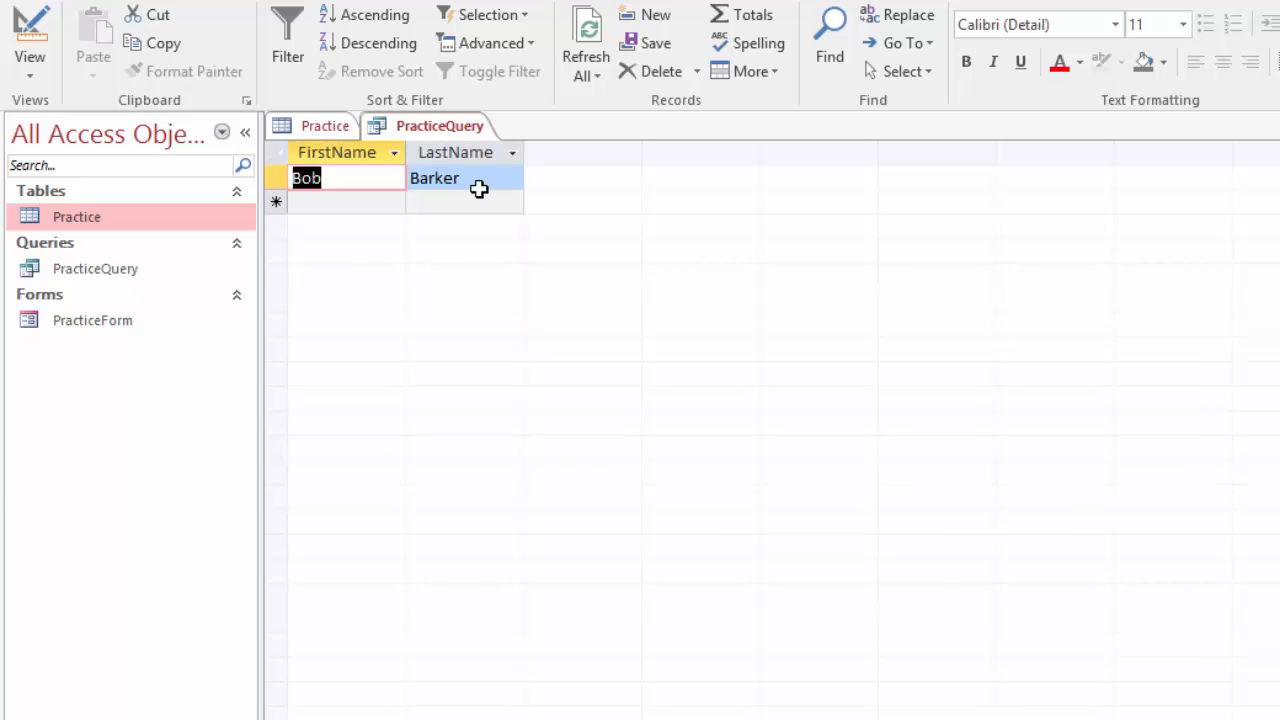
pyautogui.click(320, 128)
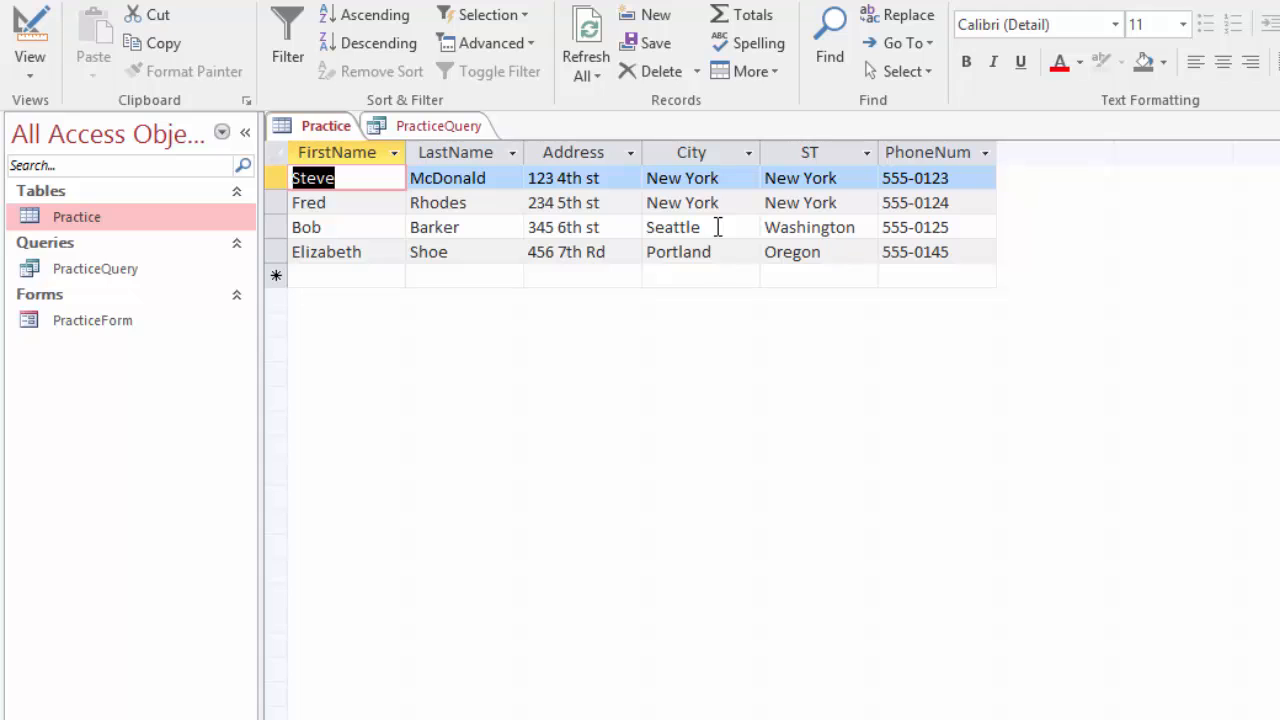
pyautogui.click(462, 128)
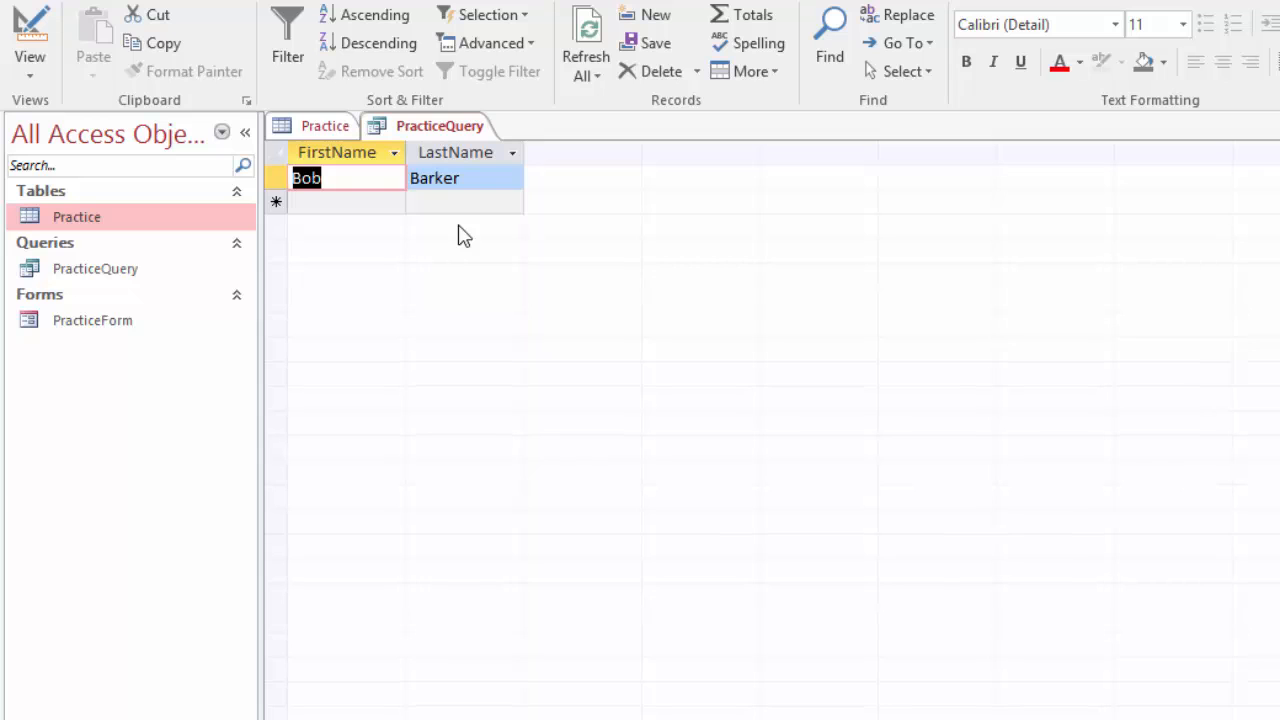
pyautogui.click(316, 126)
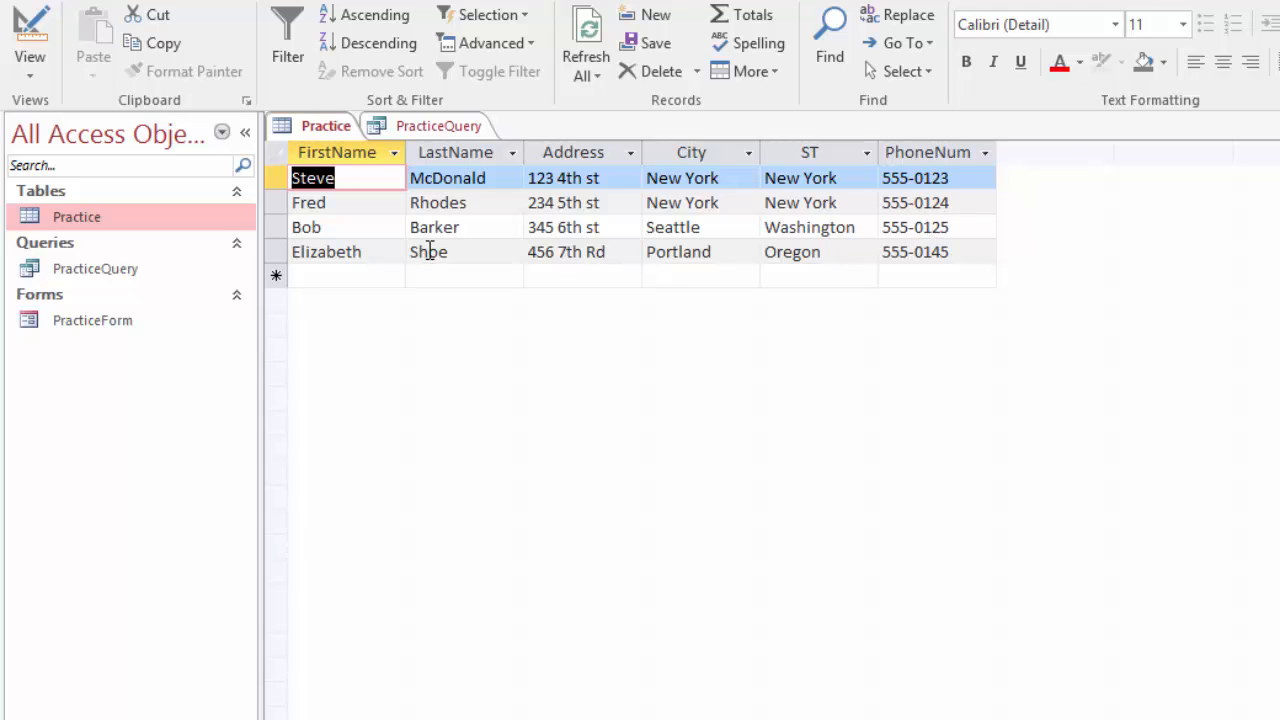
pyautogui.click(430, 134)
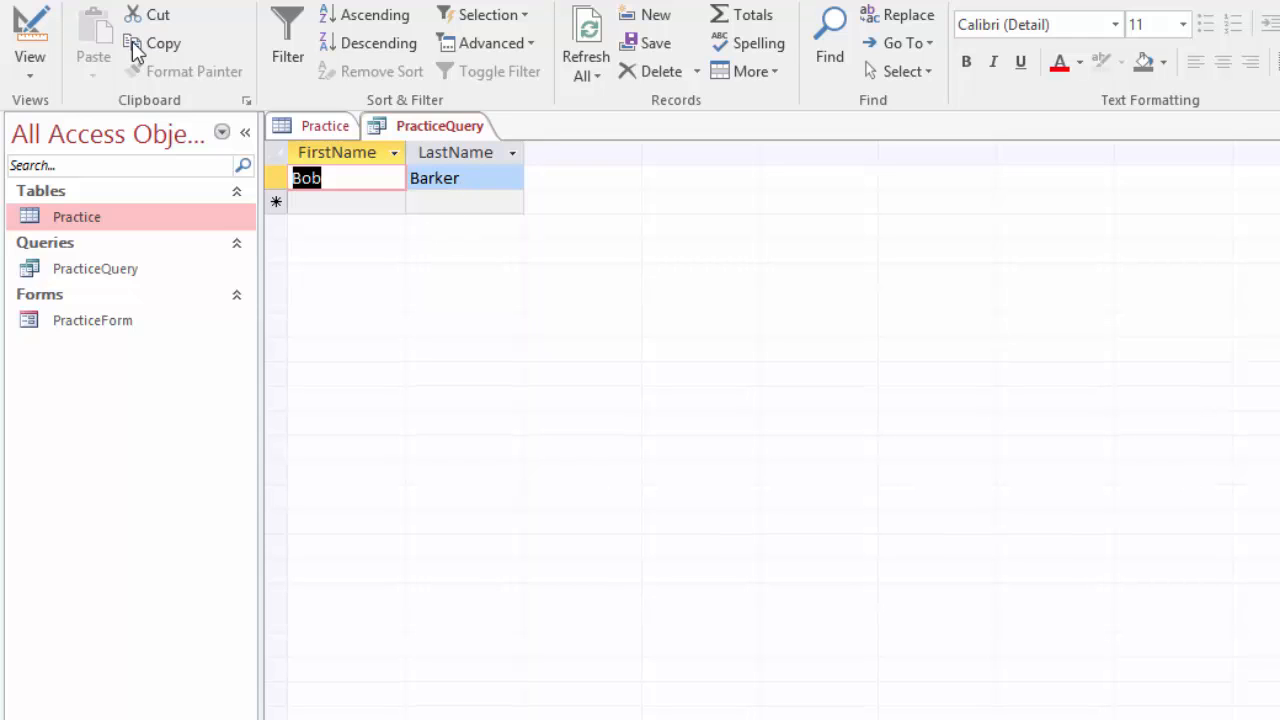
# - Add the PhoneNum field to the design of PracticeQuery and run the query again
pyautogui.click(30, 40)
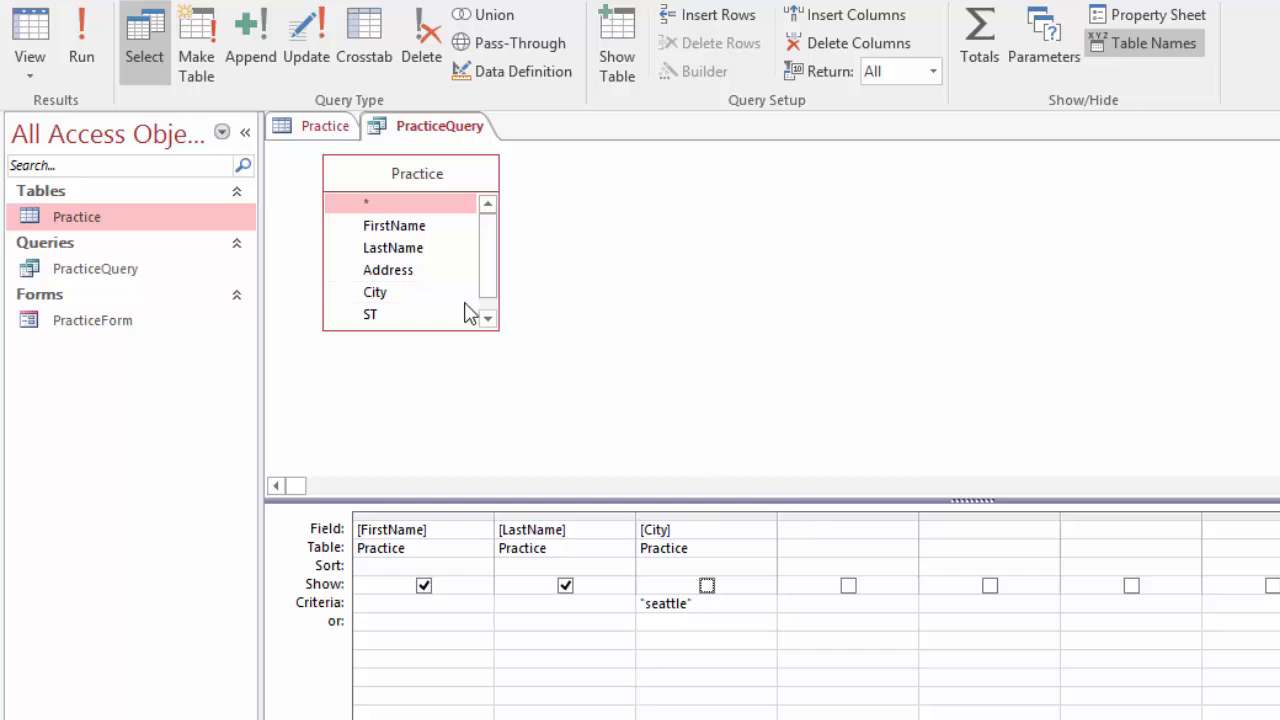
pyautogui.click(493, 232)
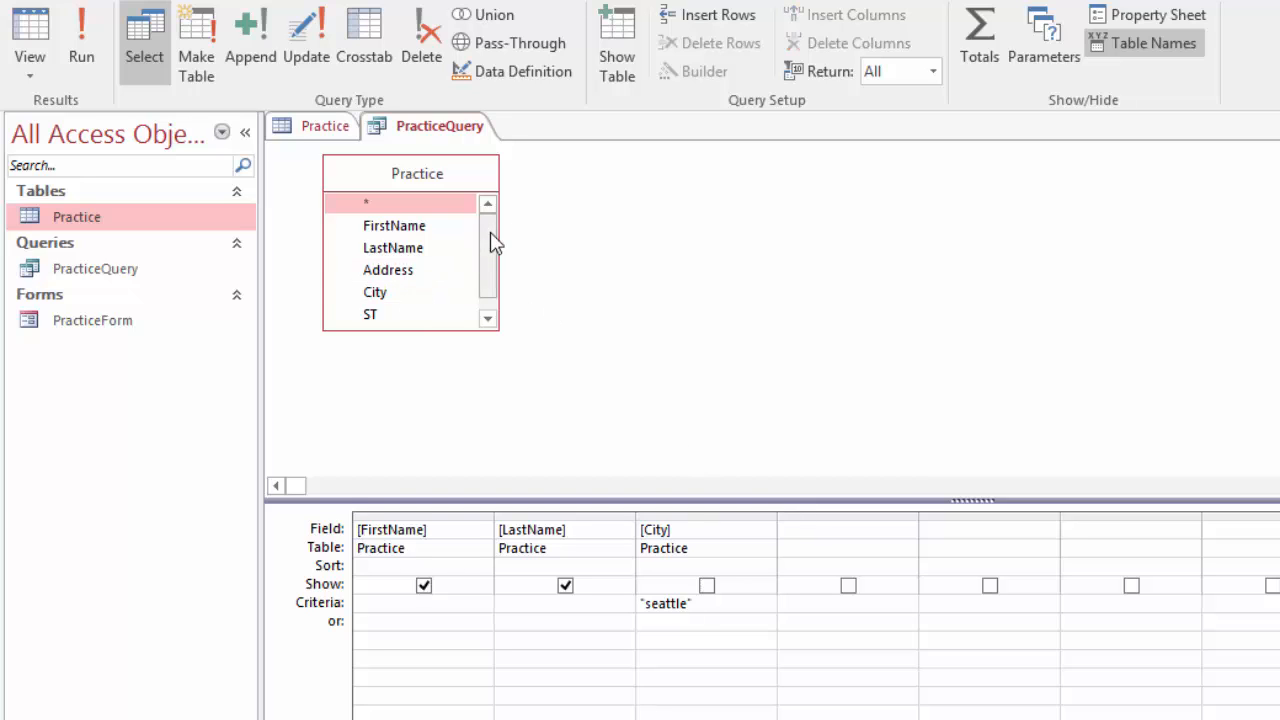
pyautogui.moveTo(491, 240); pyautogui.dragTo(503, 277)
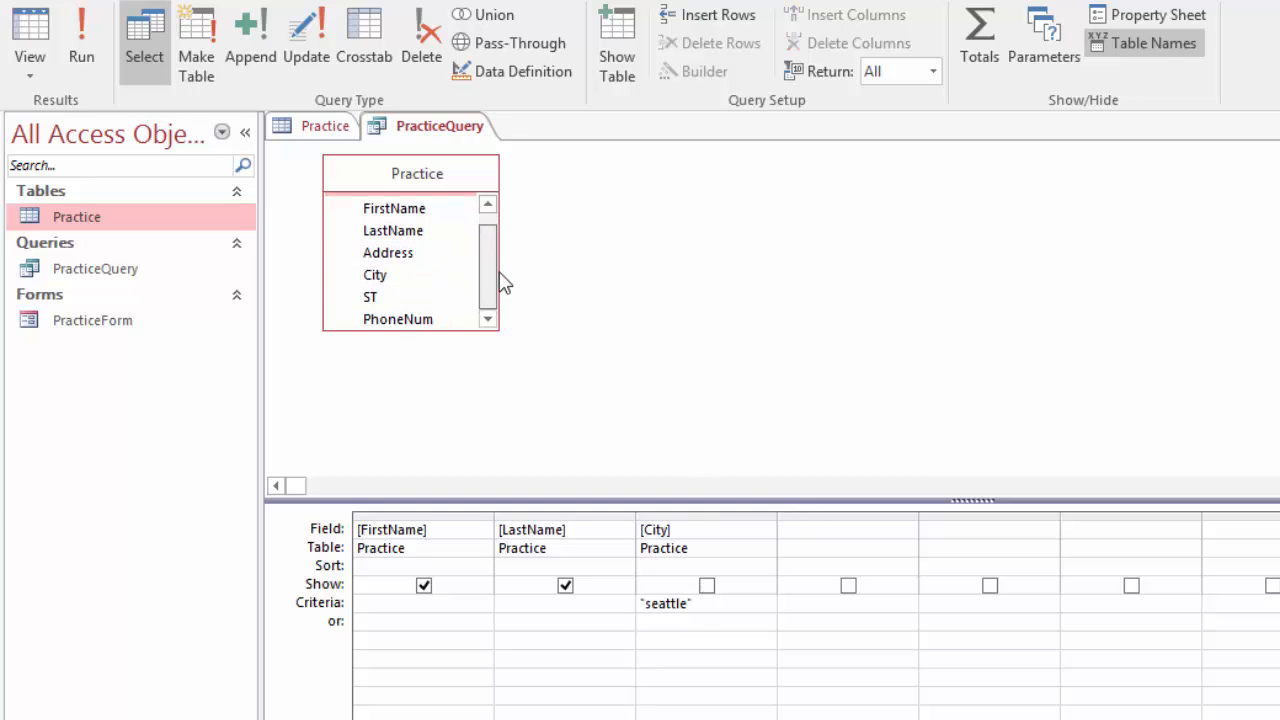
pyautogui.doubleClick(414, 320)
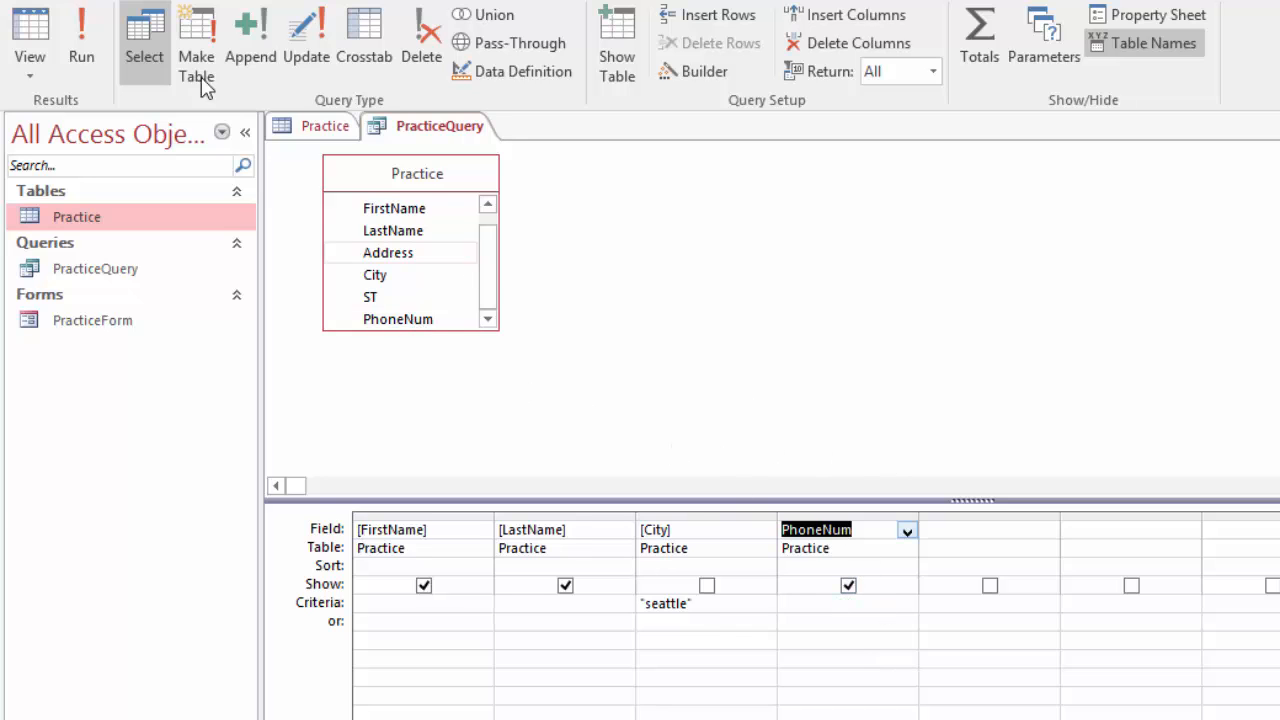
pyautogui.click(85, 40)
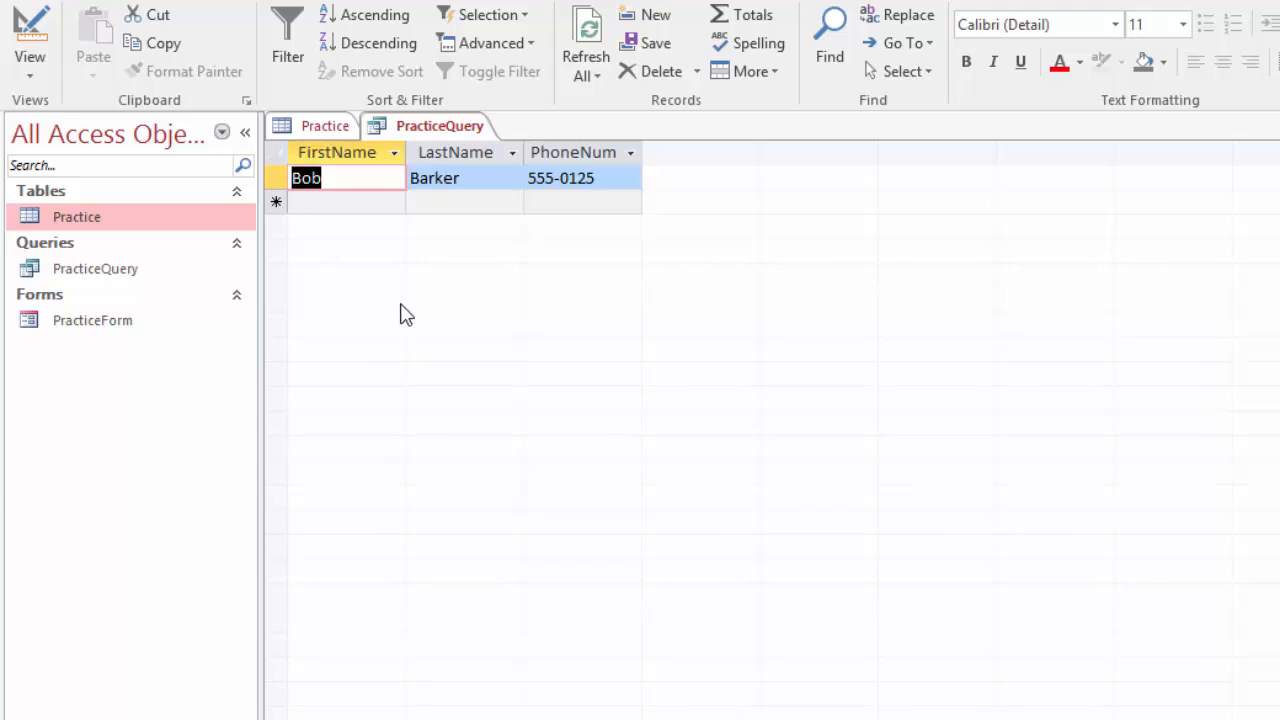